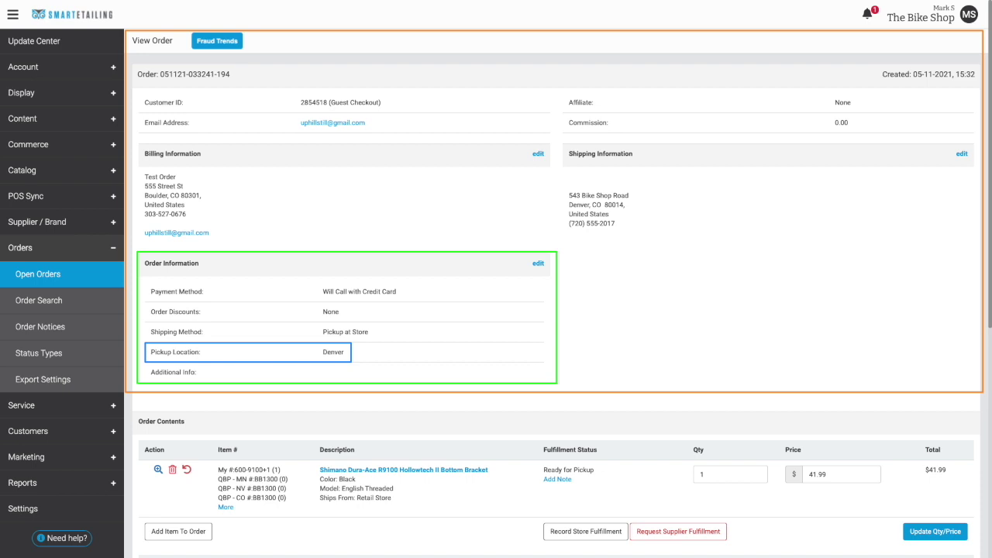
{"action": "scroll", "coordinate": [554, 295], "scroll_direction": "down", "scroll_amount": 4}
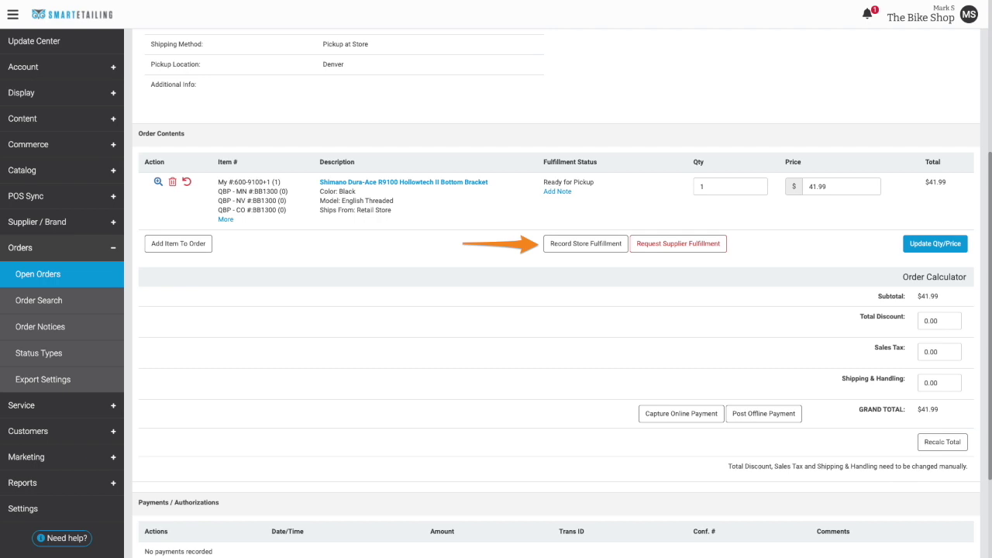
{"action": "scroll", "coordinate": [556, 295], "scroll_direction": "down", "scroll_amount": 3}
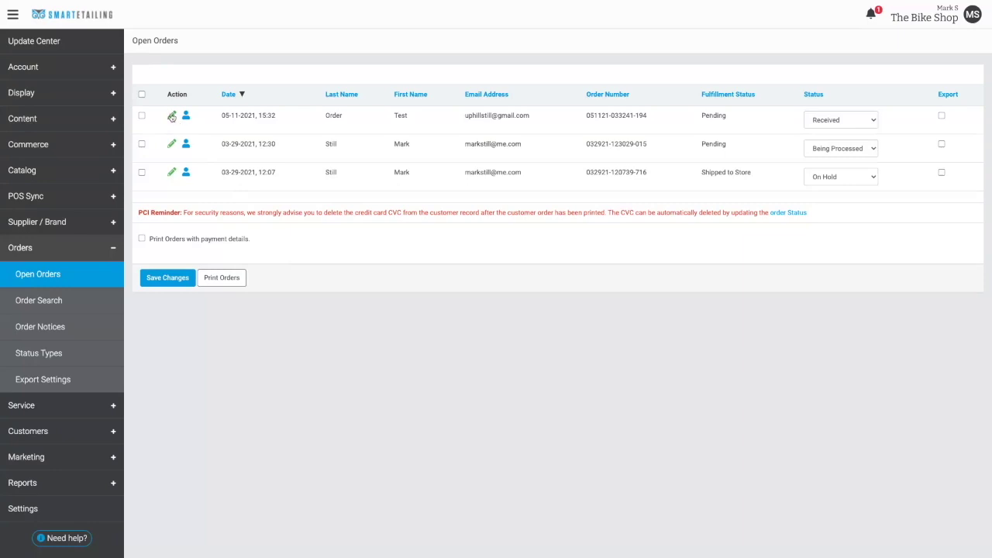
Open the 05-11-2021, 15:32 order from the open orders list and check the store and supplier stock of its item.
{"action": "left_click", "coordinate": [172, 116]}
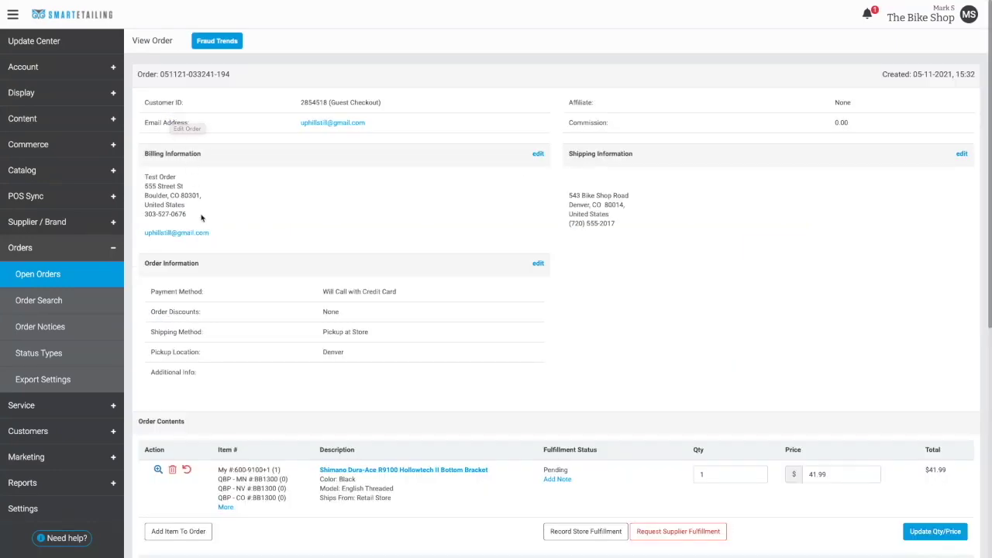
{"action": "scroll", "coordinate": [203, 233], "scroll_direction": "down", "scroll_amount": 3}
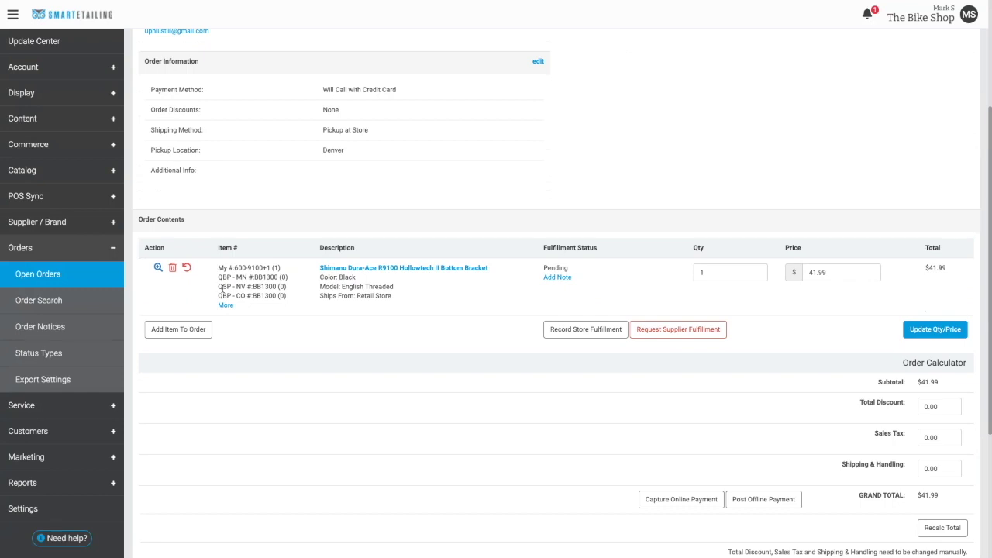
{"action": "double_click", "coordinate": [228, 268]}
{"action": "left_click", "coordinate": [277, 267]}
{"action": "left_click", "coordinate": [242, 276]}
Set the order's status to Being Processed.
{"action": "scroll", "coordinate": [258, 288], "scroll_direction": "down", "scroll_amount": 3}
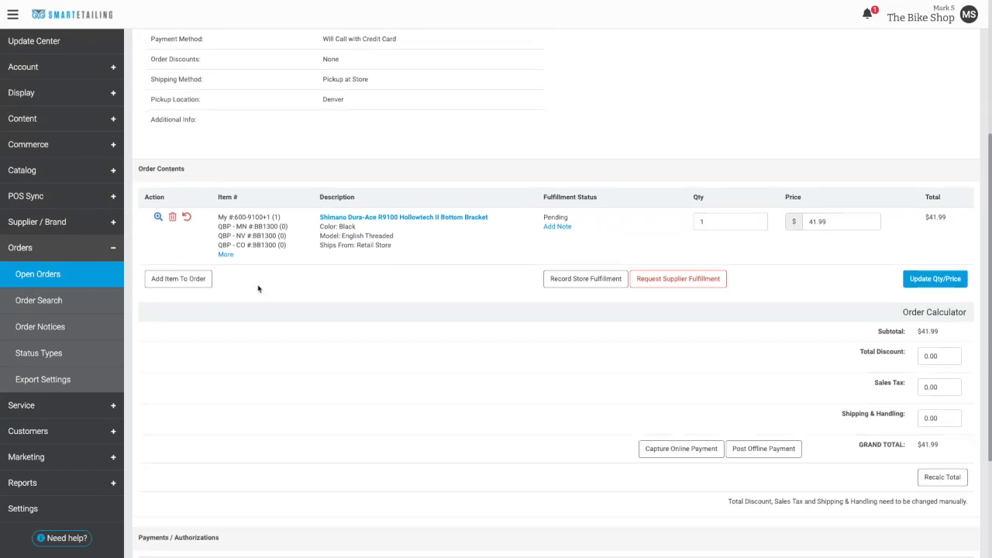
{"action": "scroll", "coordinate": [258, 288], "scroll_direction": "down", "scroll_amount": 3}
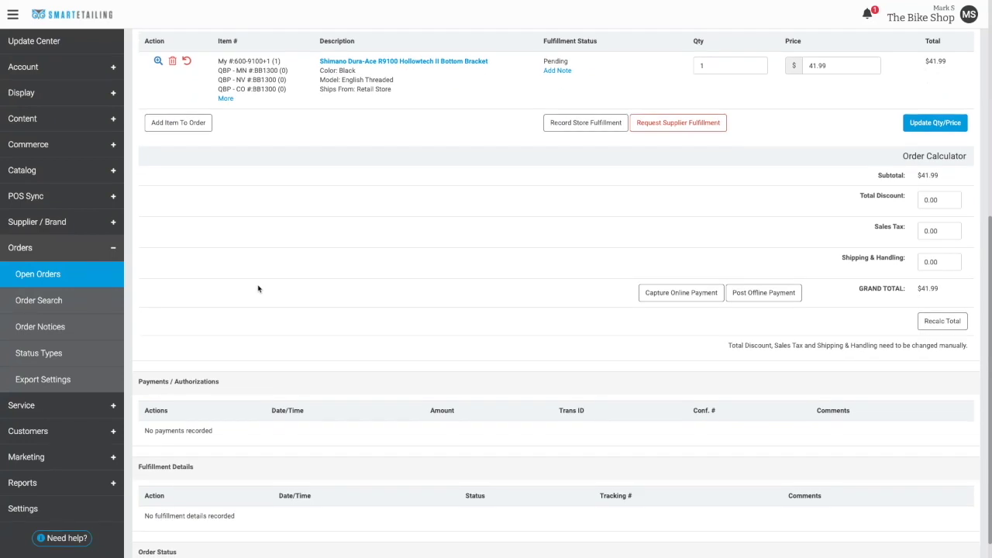
{"action": "scroll", "coordinate": [258, 288], "scroll_direction": "down", "scroll_amount": 3}
{"action": "left_click", "coordinate": [258, 463]}
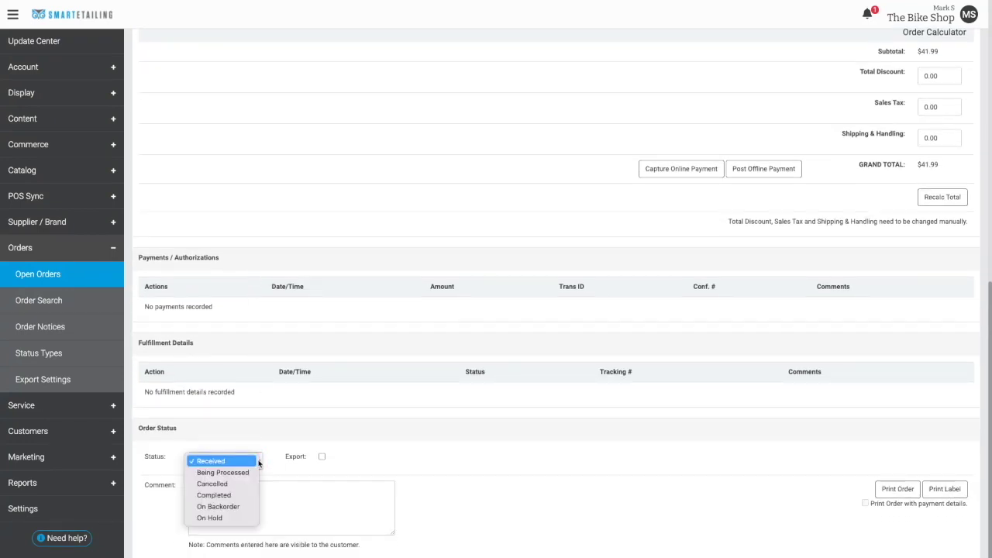
{"action": "left_click", "coordinate": [249, 473]}
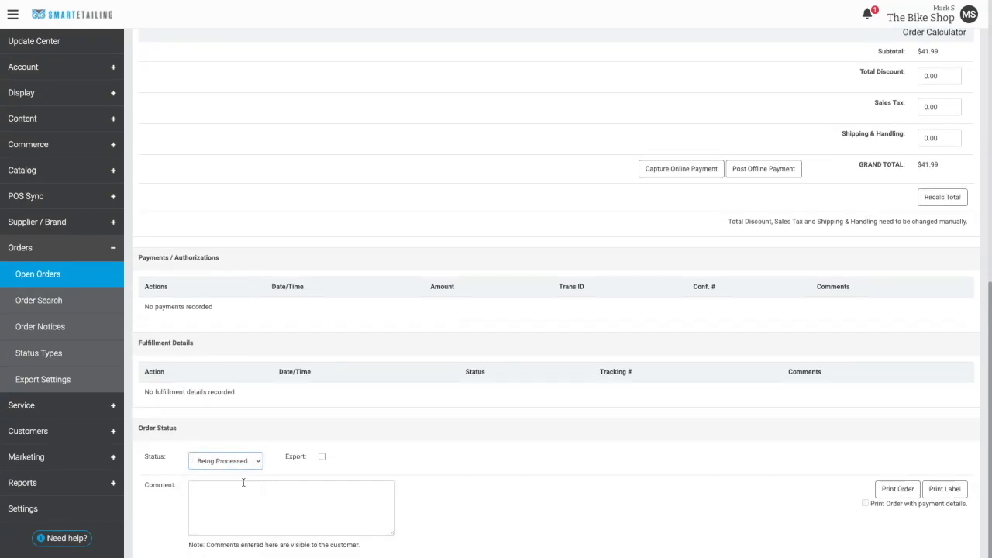
Add the order comment "pulling this item from the shelf - 5/19 - MS" and save the changes.
{"action": "left_click", "coordinate": [239, 490]}
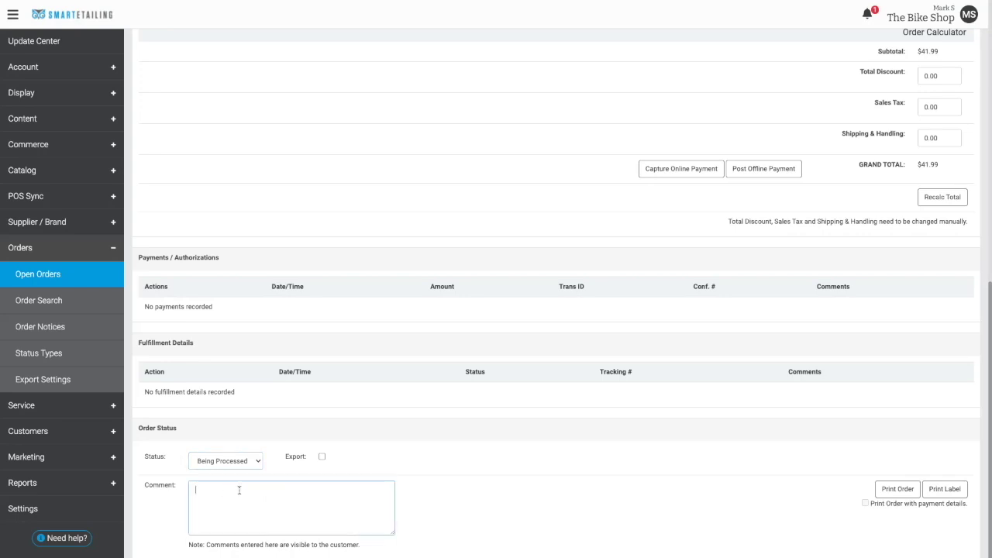
{"action": "type", "text": "pulling this item from the shle"}
{"action": "key", "text": "BackSpace"}
{"action": "key", "text": "BackSpace"}
{"action": "type", "text": "elf - 5/19"}
{"action": "scroll", "coordinate": [233, 504], "scroll_direction": "down", "scroll_amount": 1}
{"action": "left_click", "coordinate": [218, 537]}
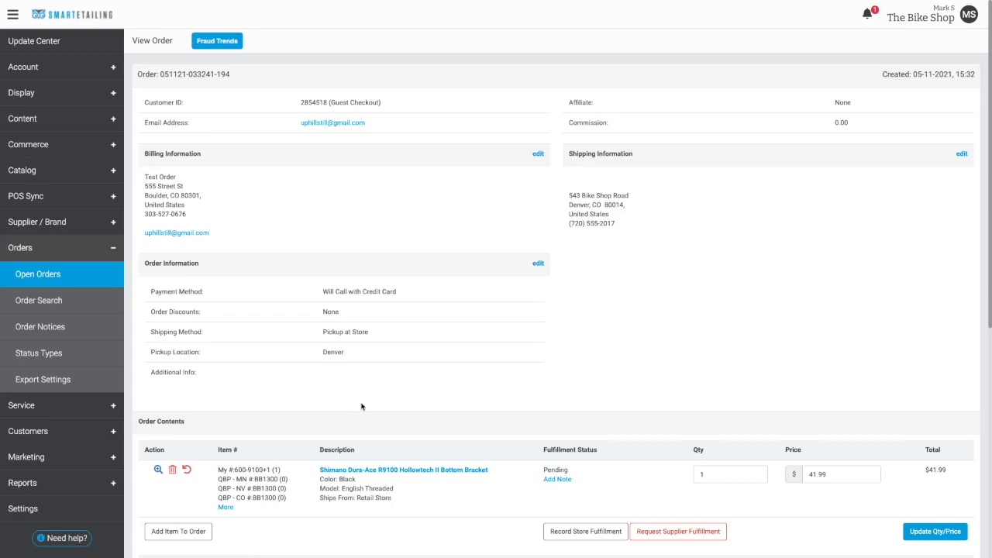
Try to capture the order's online payment.
{"action": "scroll", "coordinate": [389, 394], "scroll_direction": "down", "scroll_amount": 6}
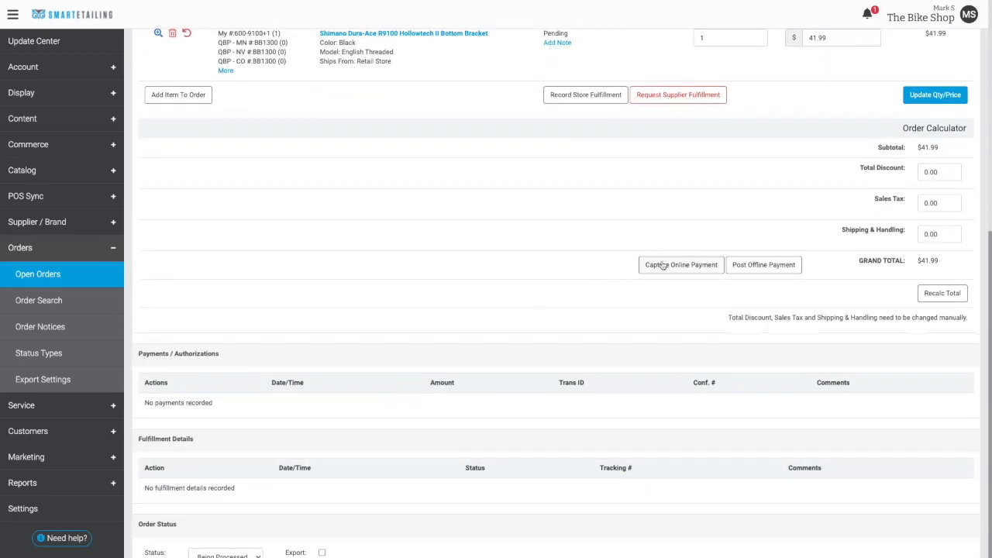
{"action": "left_click", "coordinate": [663, 267]}
Record store fulfillment of the bottom bracket as ready for pickup on 05/20/2021 at 03:00 PM, with a customer email, and save.
{"action": "scroll", "coordinate": [659, 268], "scroll_direction": "up", "scroll_amount": 2}
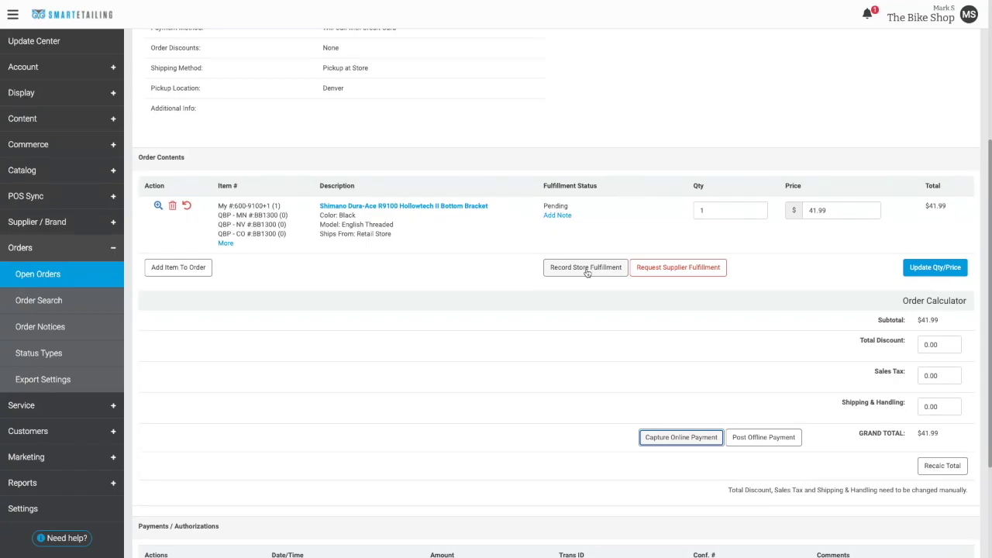
{"action": "left_click", "coordinate": [586, 268]}
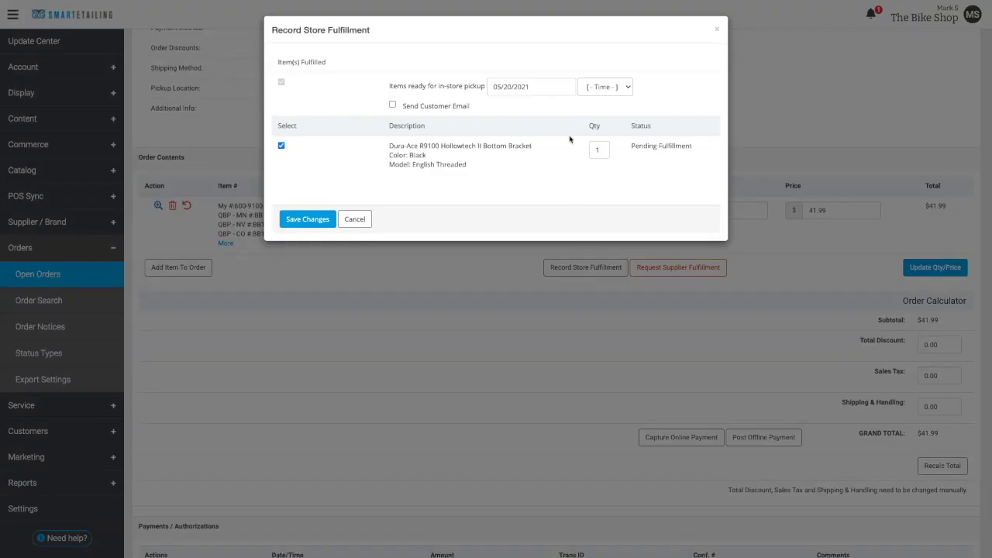
{"action": "left_click", "coordinate": [603, 87]}
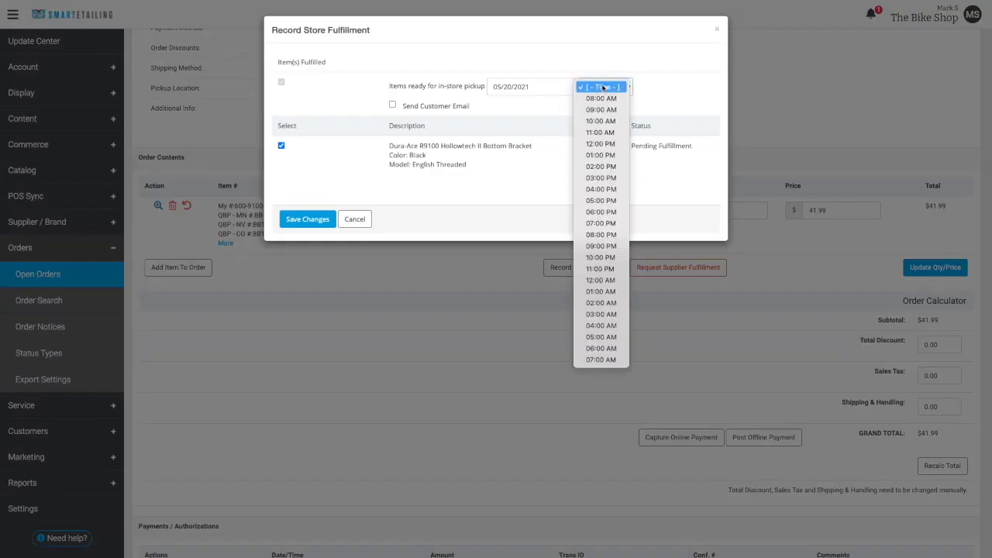
{"action": "left_click", "coordinate": [600, 178]}
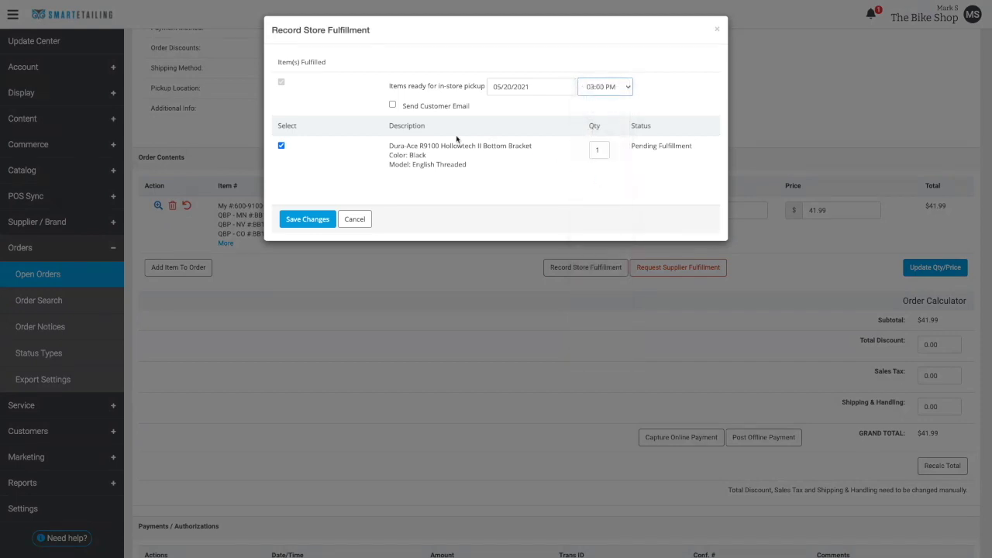
{"action": "left_click", "coordinate": [393, 106]}
{"action": "left_click", "coordinate": [321, 220]}
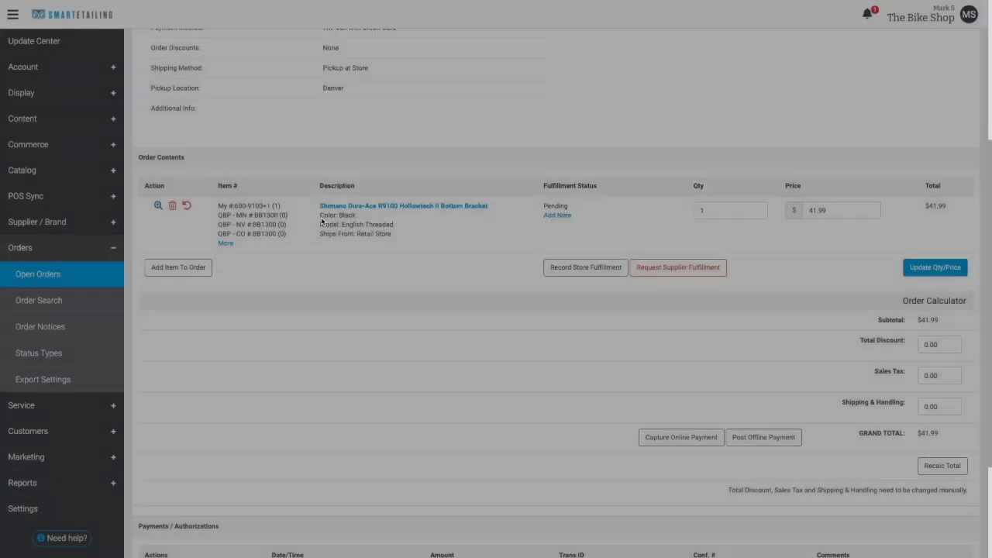
Change the order's status to On Hold.
{"action": "scroll", "coordinate": [341, 256], "scroll_direction": "down", "scroll_amount": 7}
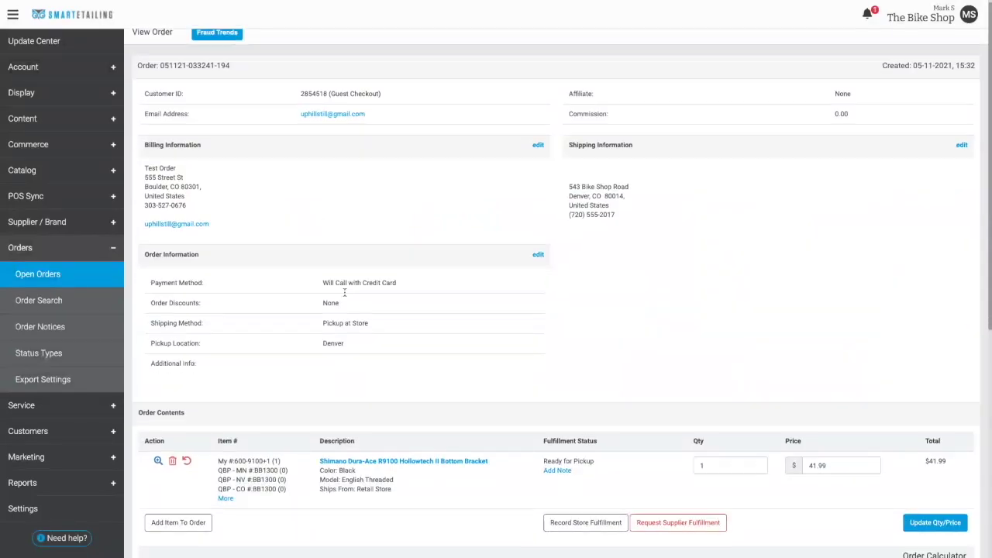
{"action": "scroll", "coordinate": [363, 285], "scroll_direction": "down", "scroll_amount": 1}
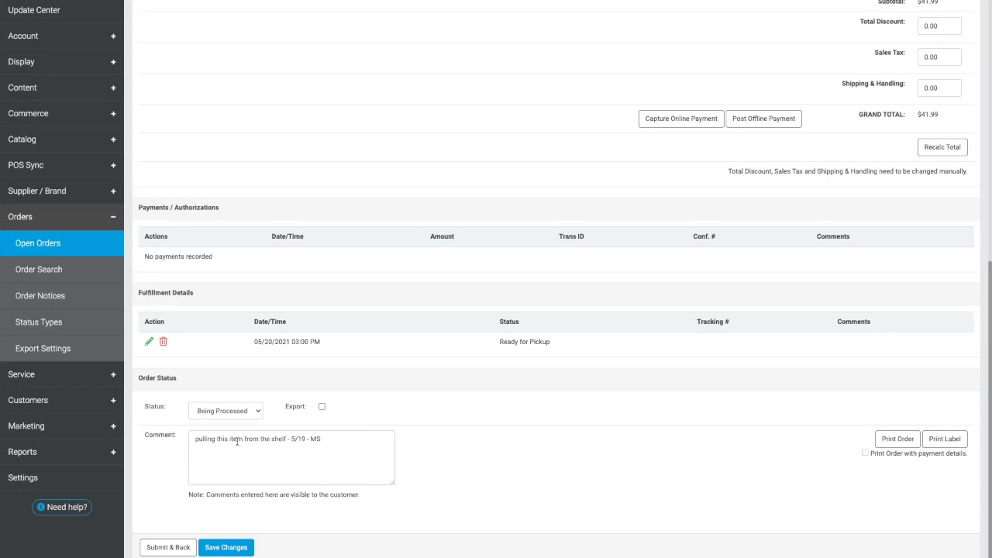
{"action": "left_click", "coordinate": [253, 416]}
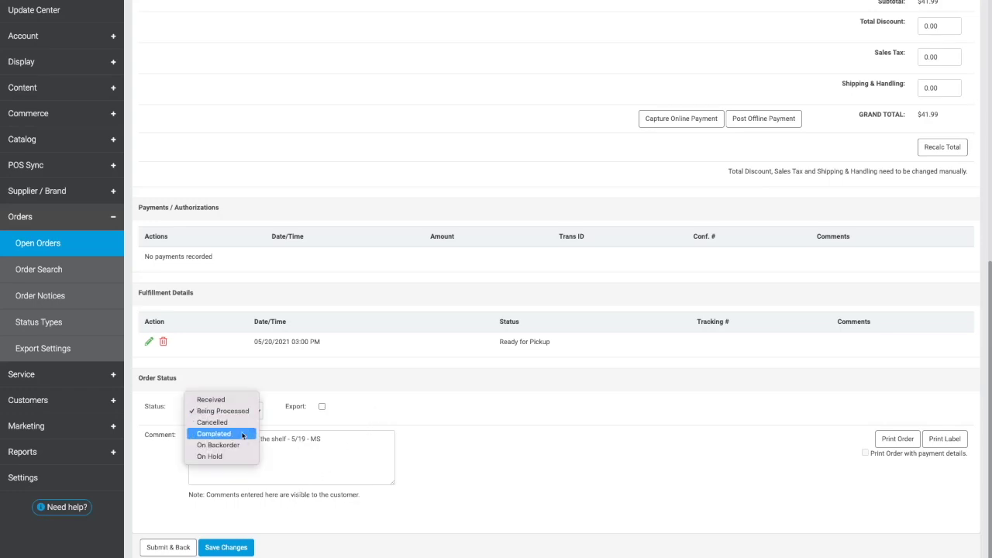
{"action": "left_click", "coordinate": [242, 435]}
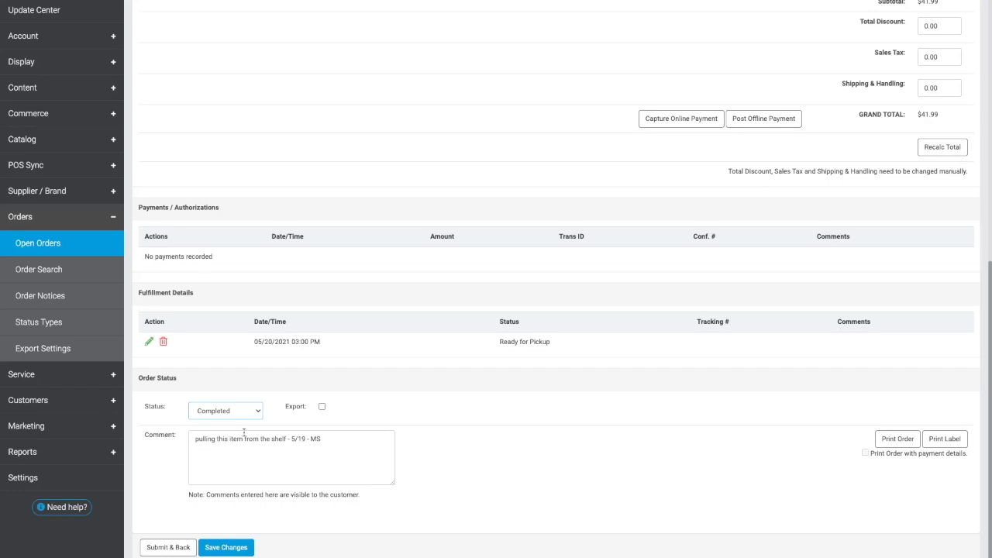
{"action": "left_click", "coordinate": [257, 412]}
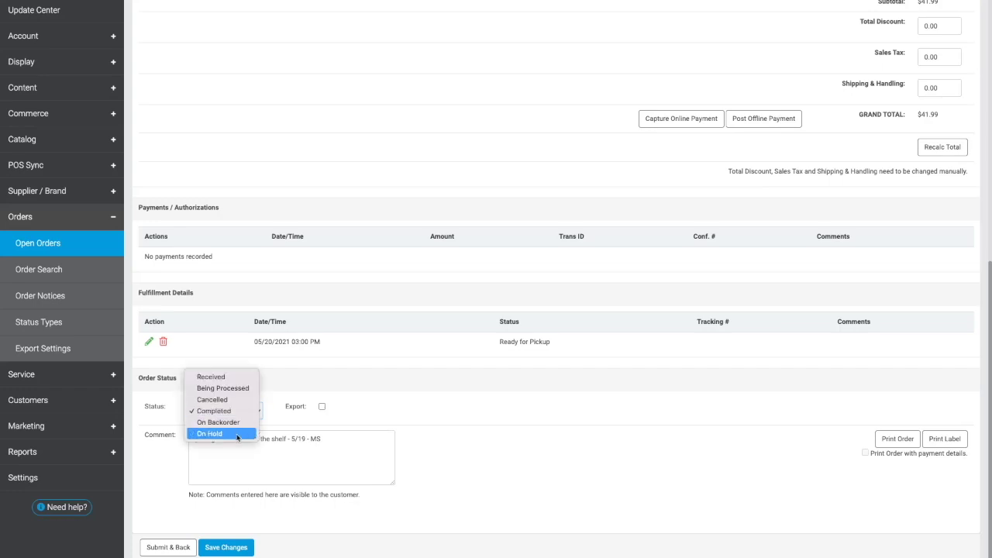
{"action": "left_click", "coordinate": [241, 433]}
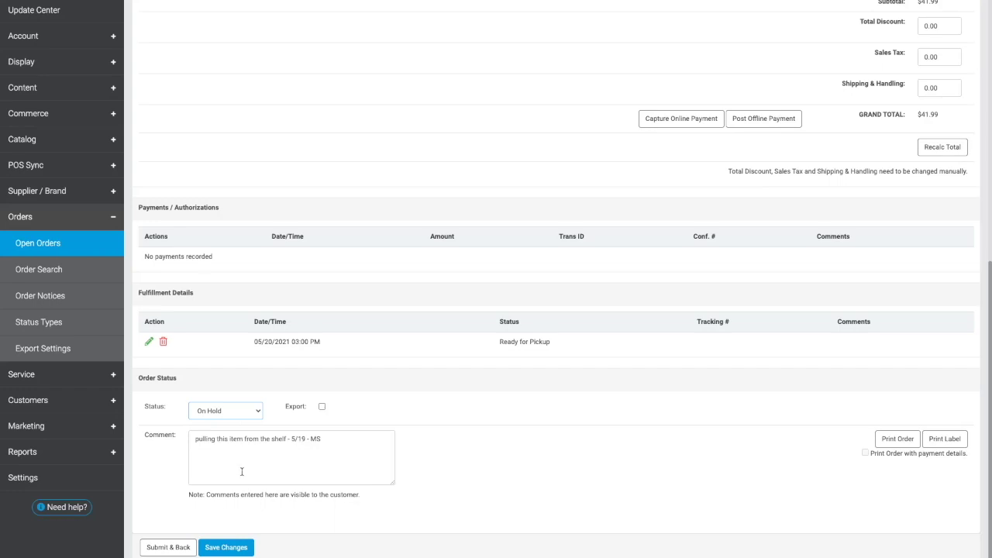
Add a second comment line "ready for customer pick up - 5/20 - MS" and save the order changes.
{"action": "left_click", "coordinate": [243, 453]}
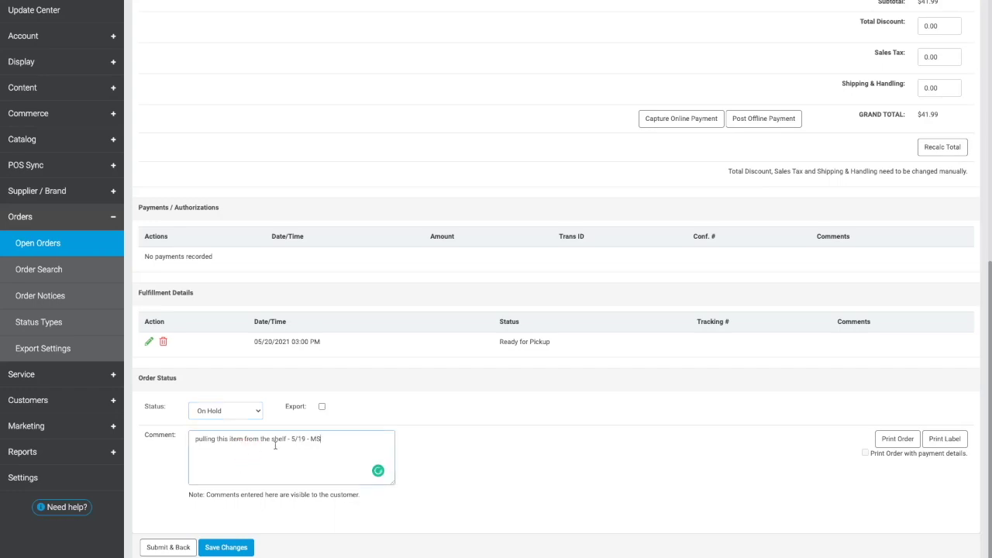
{"action": "key", "text": "Return"}
{"action": "type", "text": "red"}
{"action": "type", "text": "dy for cuso"}
{"action": "key", "text": "BackSpace"}
{"action": "type", "text": "tomer pick up - 5/20 - MS"}
{"action": "left_click", "coordinate": [222, 548]}
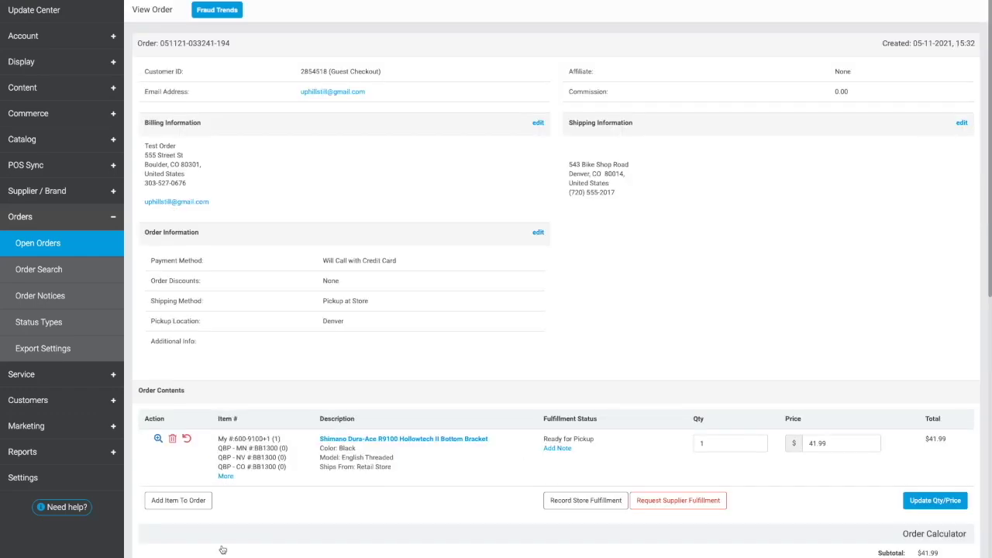
Search the Help Center for "order" and read through the Fulfilling Orders article.
{"action": "scroll", "coordinate": [254, 452], "scroll_direction": "down", "scroll_amount": 1}
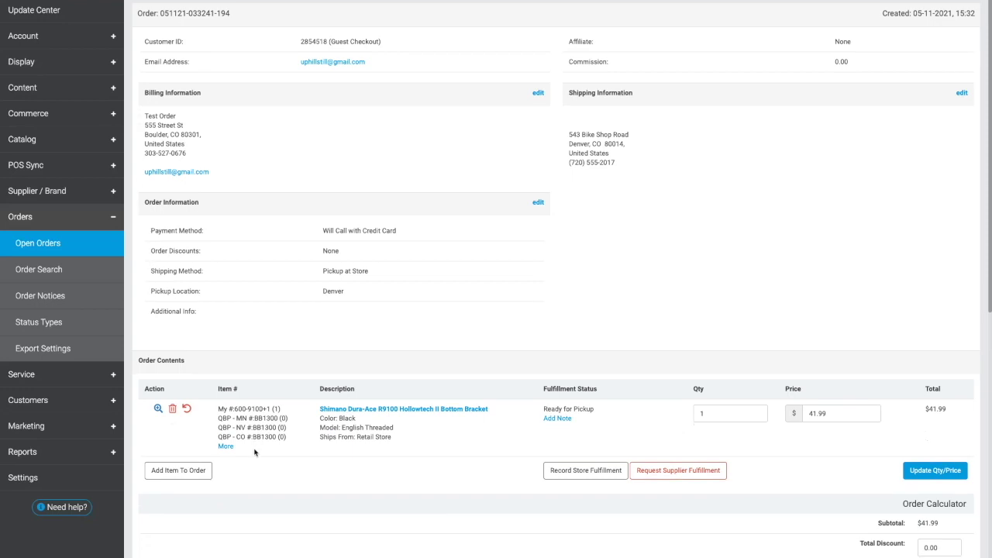
{"action": "scroll", "coordinate": [254, 451], "scroll_direction": "down", "scroll_amount": 1}
{"action": "mouse_move", "coordinate": [62, 506]}
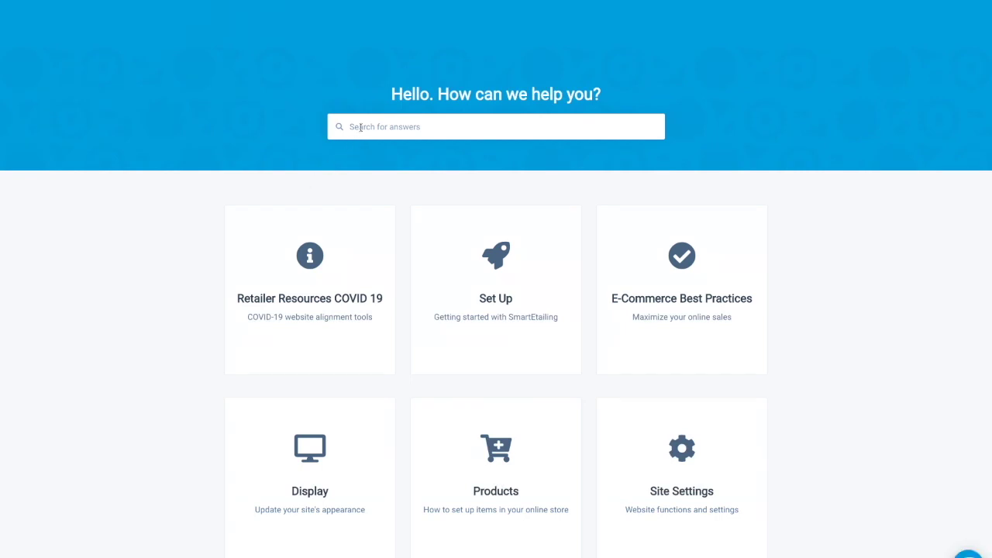
{"action": "left_click", "coordinate": [363, 124]}
{"action": "type", "text": "order"}
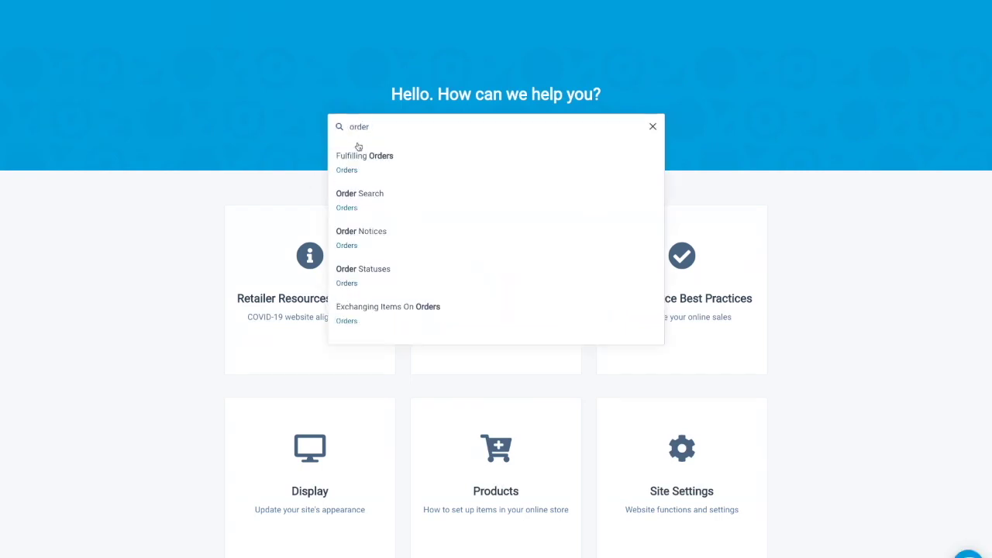
{"action": "left_click", "coordinate": [365, 156]}
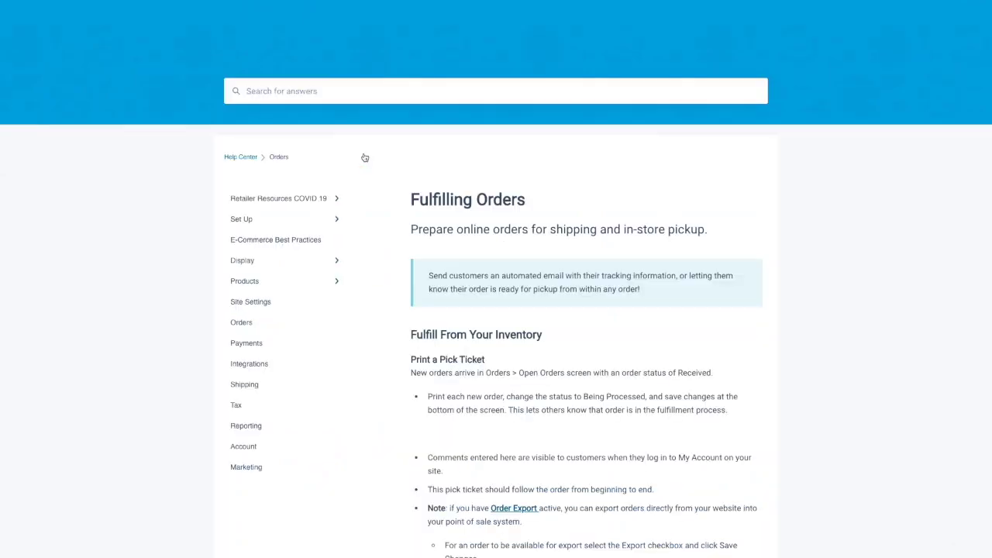
{"action": "scroll", "coordinate": [379, 225], "scroll_direction": "down", "scroll_amount": 1}
{"action": "scroll", "coordinate": [378, 225], "scroll_direction": "down", "scroll_amount": 3}
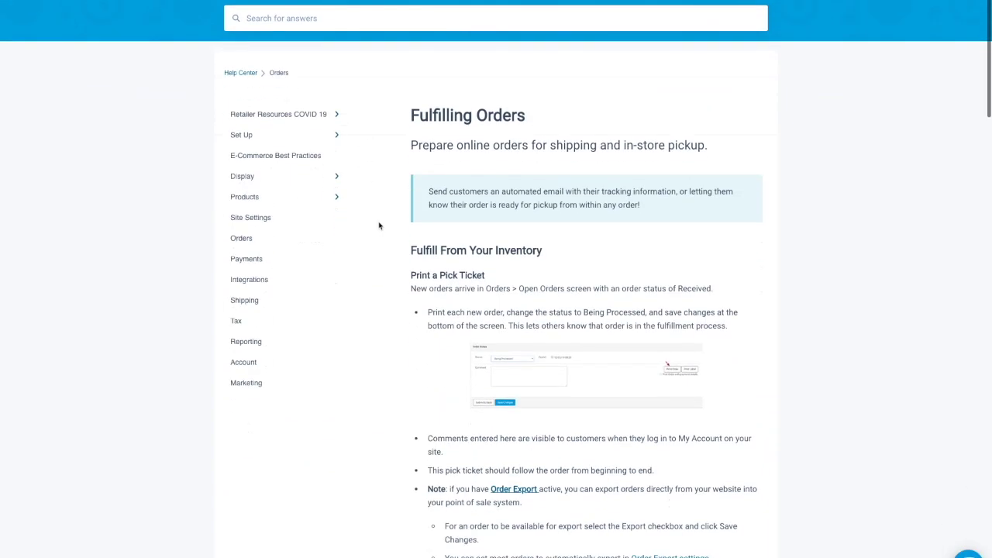
{"action": "scroll", "coordinate": [379, 225], "scroll_direction": "down", "scroll_amount": 4}
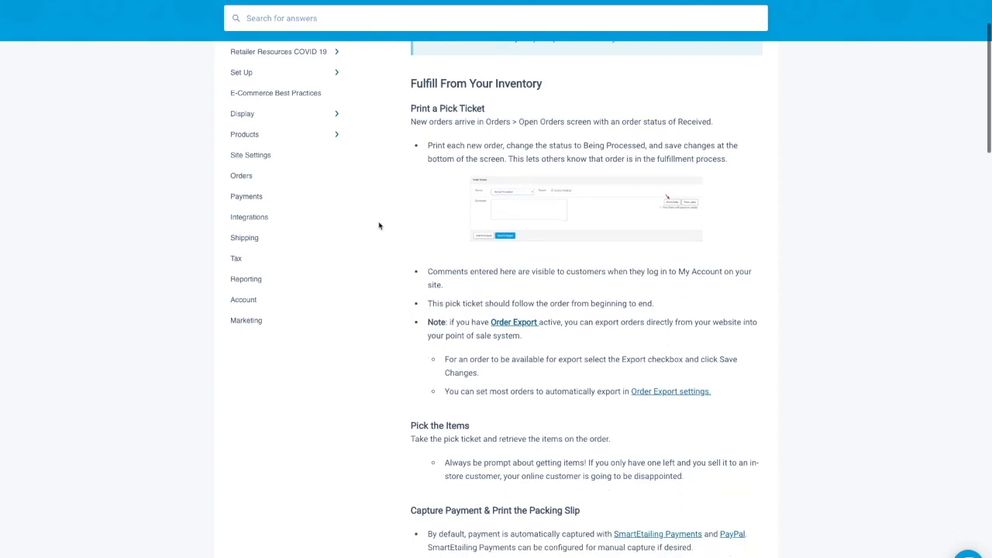
{"action": "scroll", "coordinate": [379, 226], "scroll_direction": "down", "scroll_amount": 4}
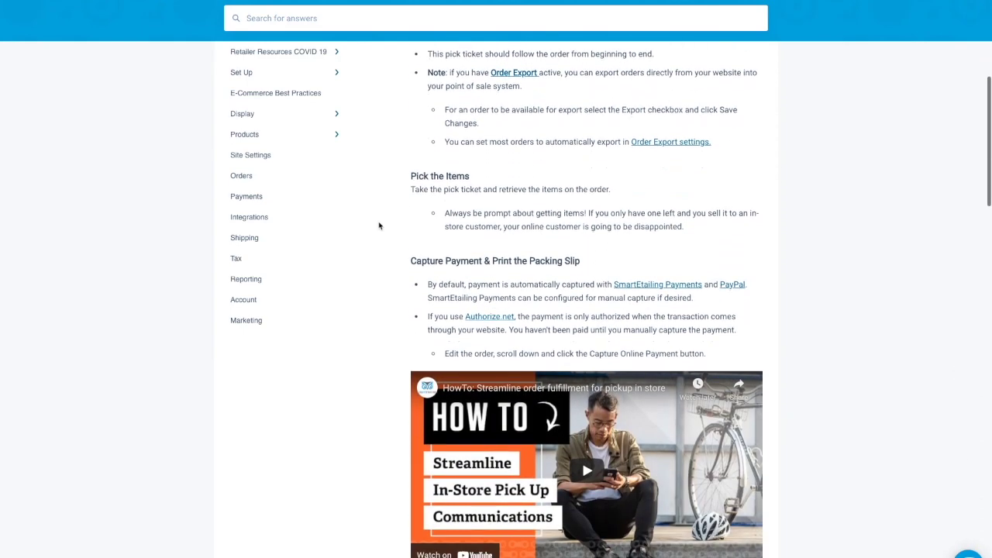